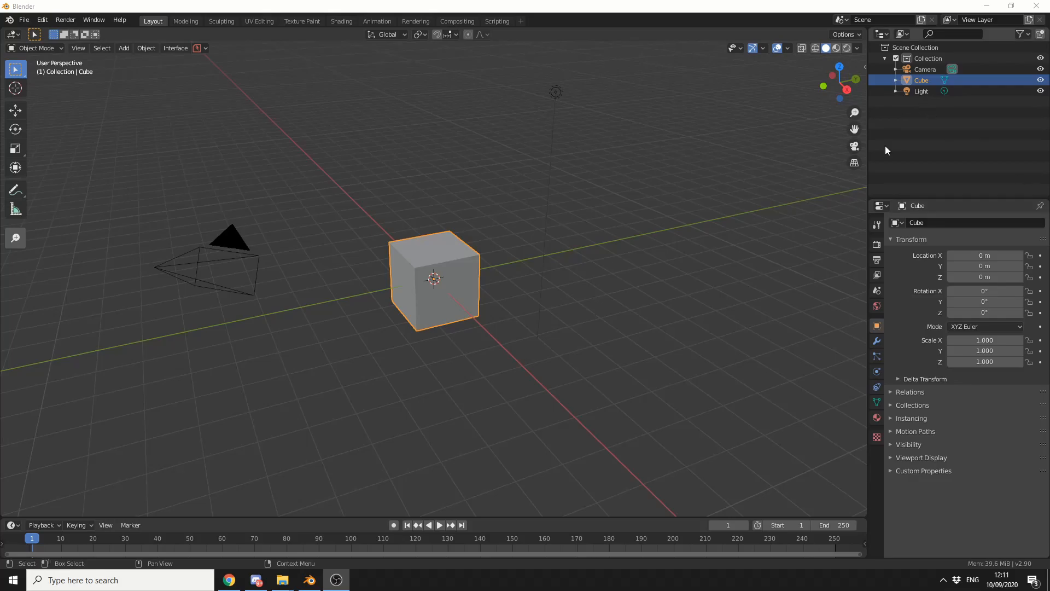
# - Give the World colour an Environment Texture loaded with photo_studio_01_4k.hdr
pyautogui.click(876, 305)
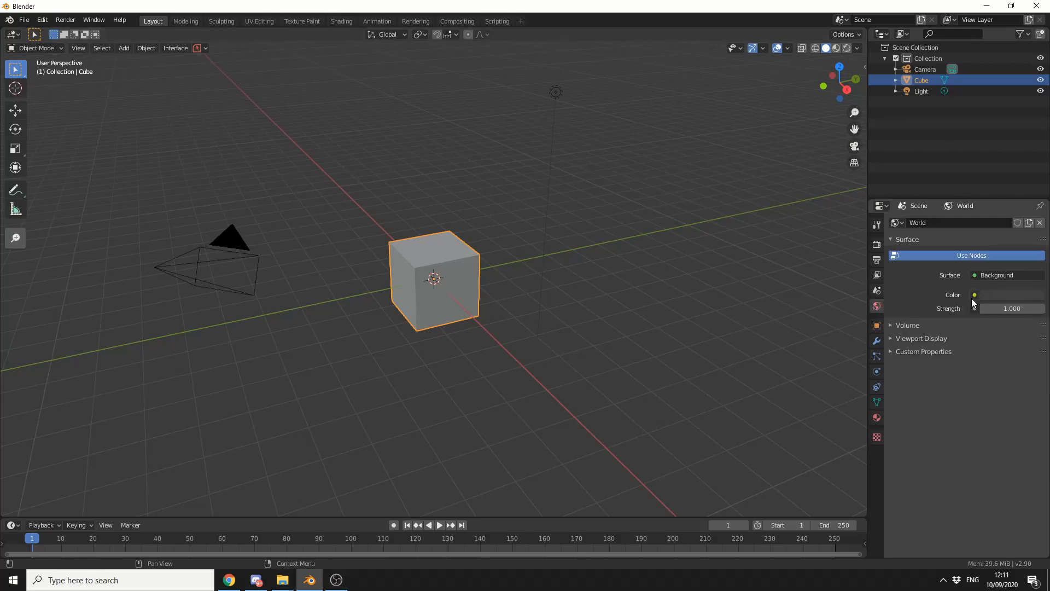
pyautogui.click(974, 295)
pyautogui.click(783, 344)
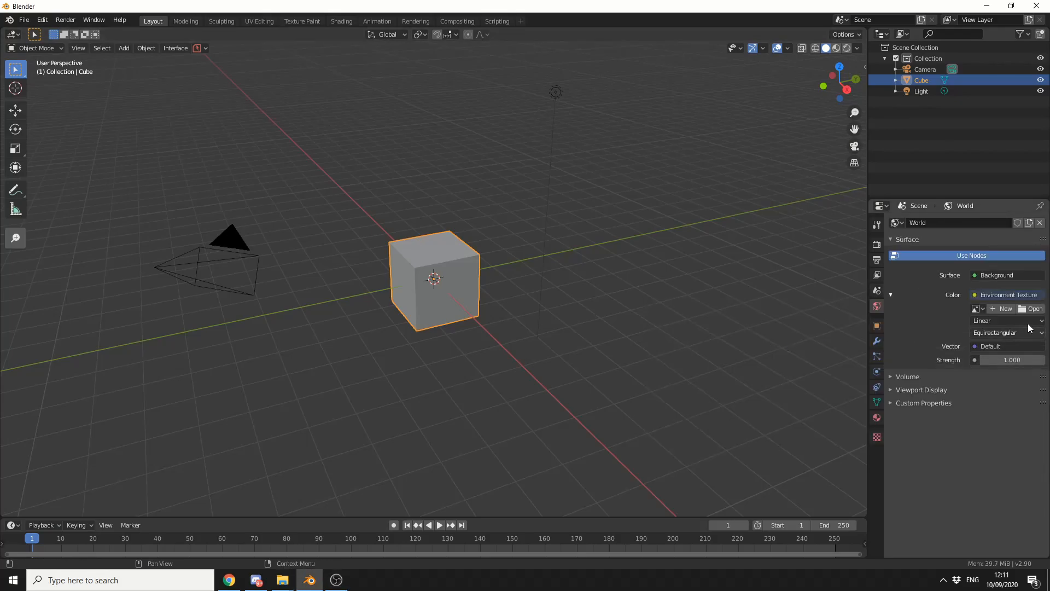
pyautogui.click(1030, 308)
pyautogui.doubleClick(449, 272)
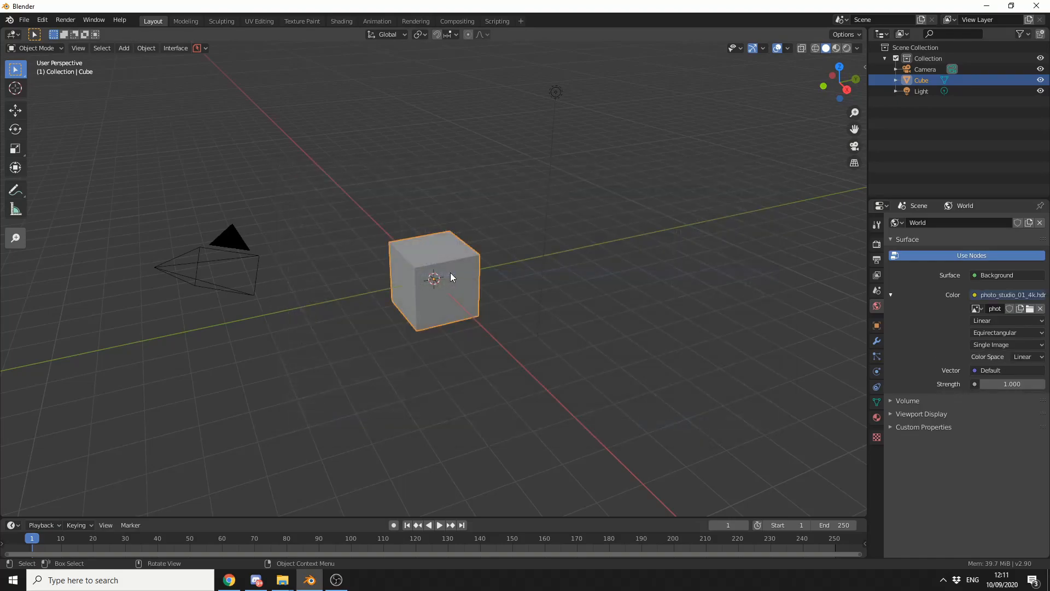
# - Preview the scene in Rendered shading and orbit around the cube in the studio
pyautogui.press('z')
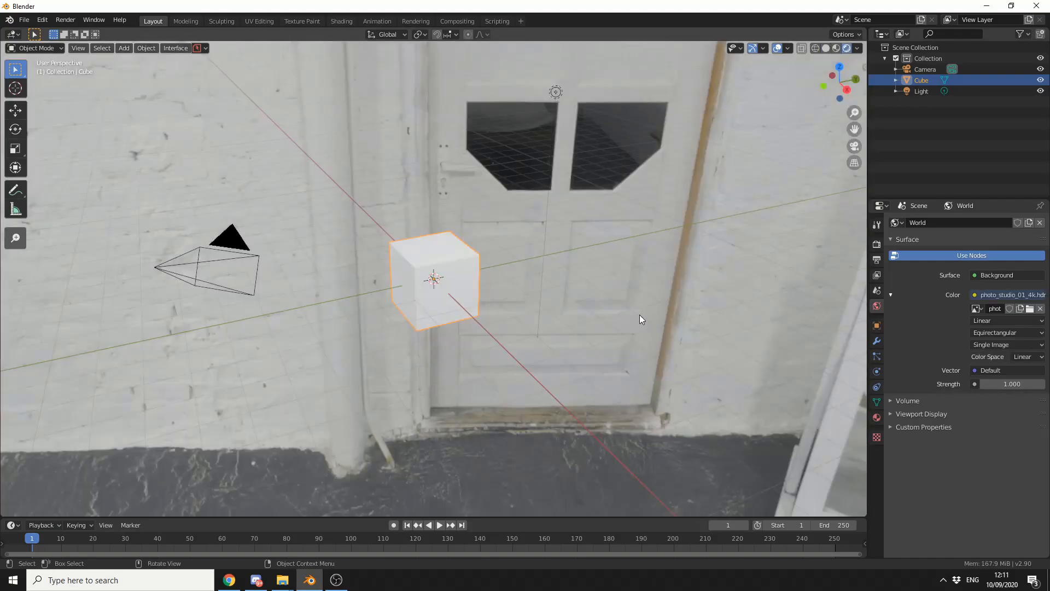
pyautogui.moveTo(639, 315); pyautogui.dragTo(549, 296, button='middle')
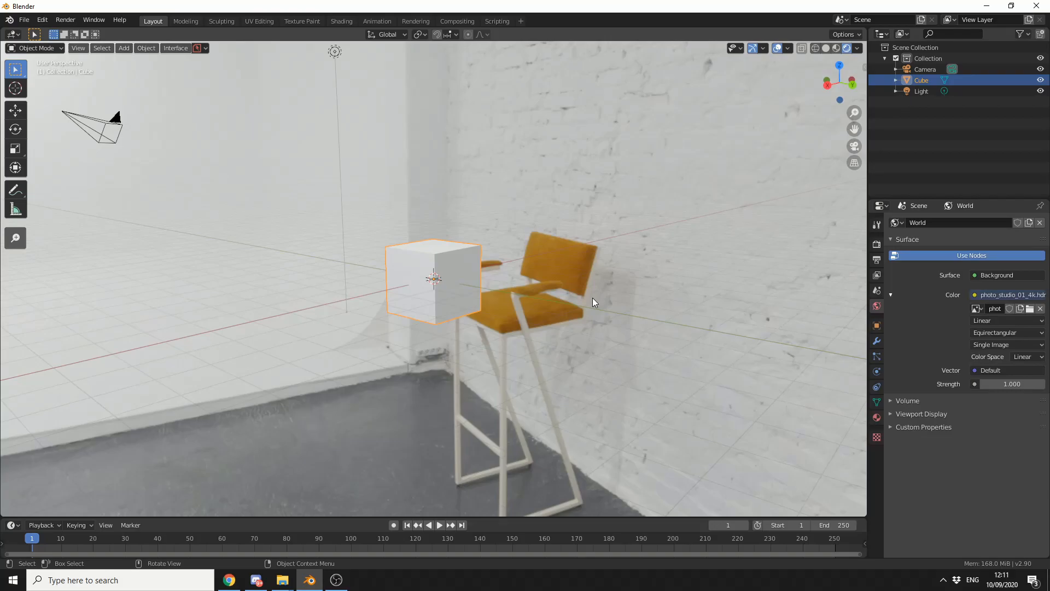
# - Pack all external files, including the HDRI, into the .blend file
pyautogui.click(24, 19)
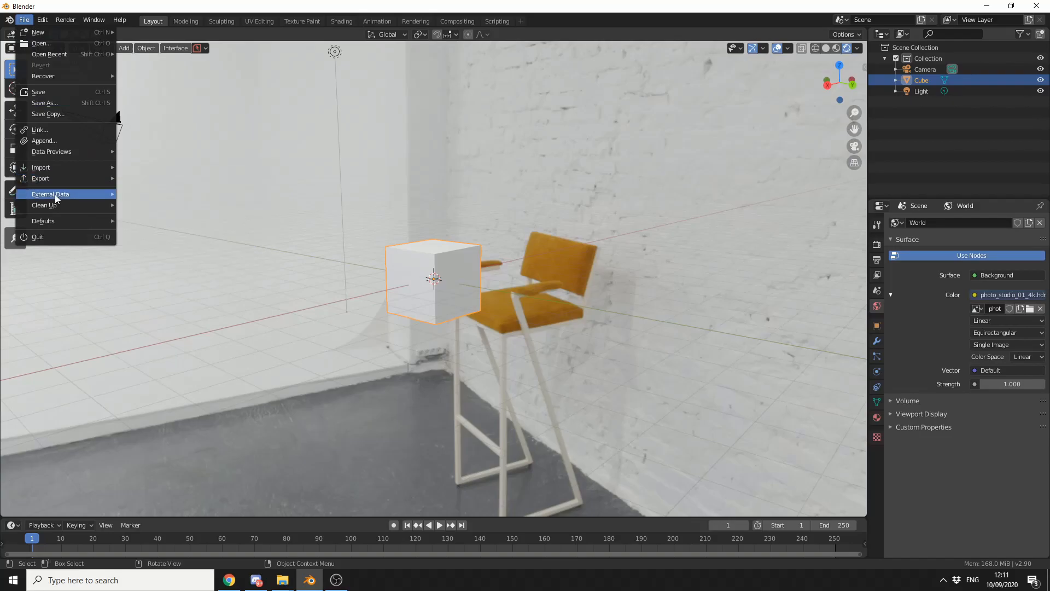
pyautogui.moveTo(51, 194)
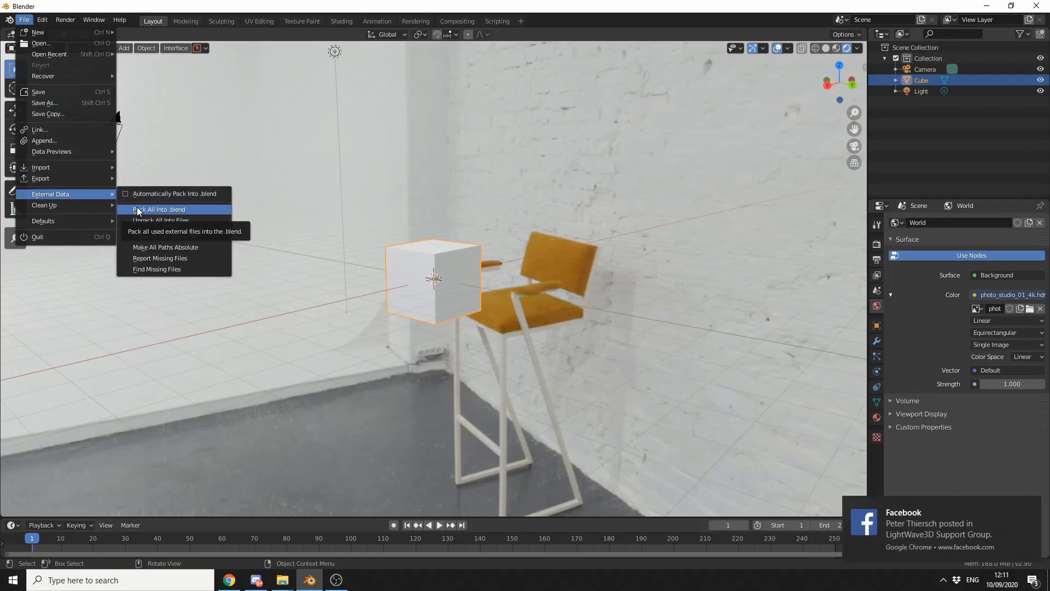
pyautogui.click(137, 211)
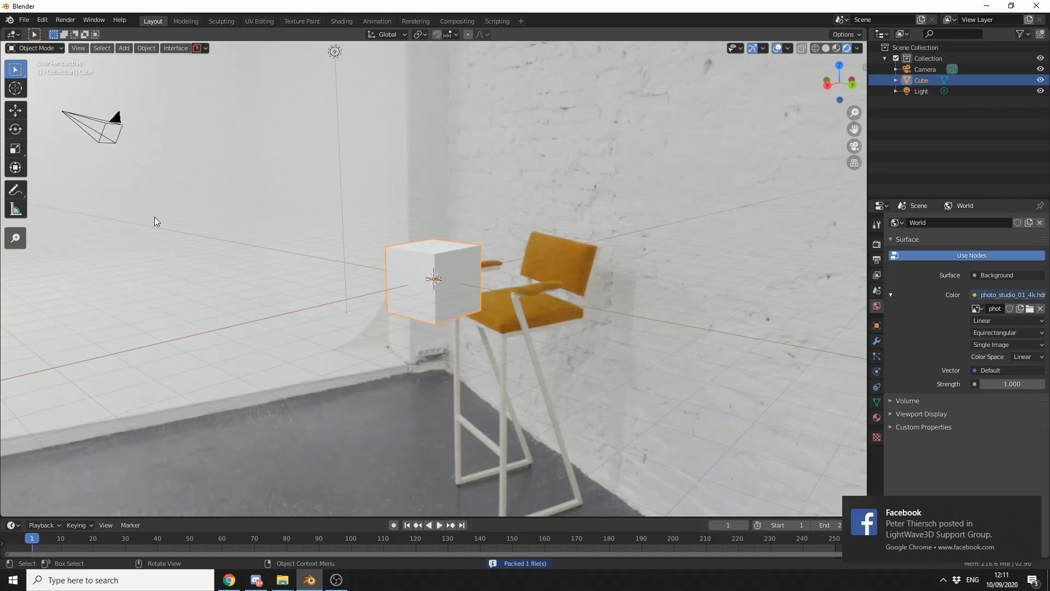
# - Save the scene with the packed HDRI to the Desktop as test1.blend
pyautogui.click(24, 19)
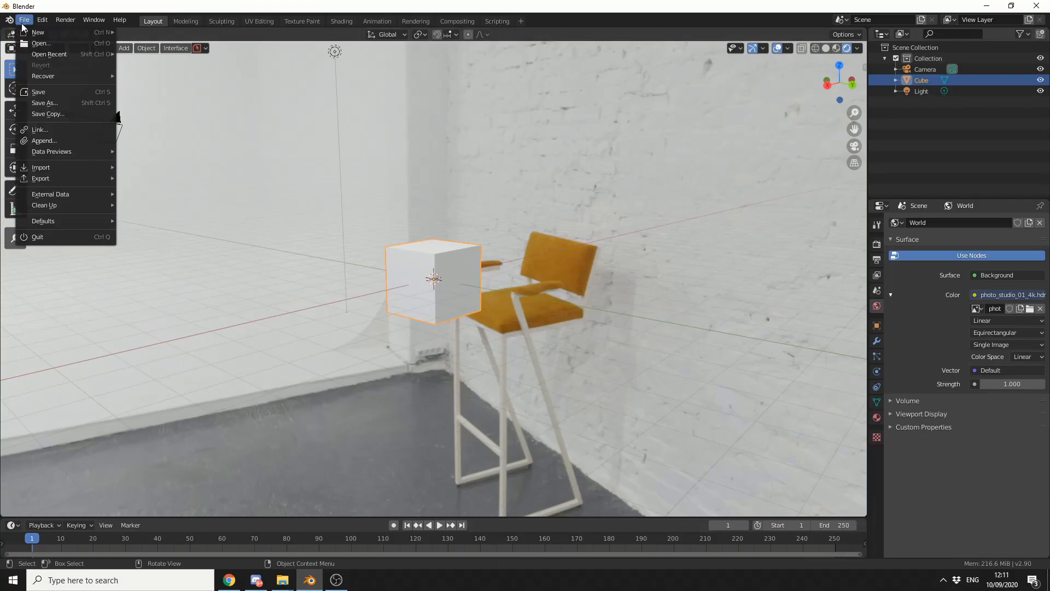
pyautogui.click(43, 90)
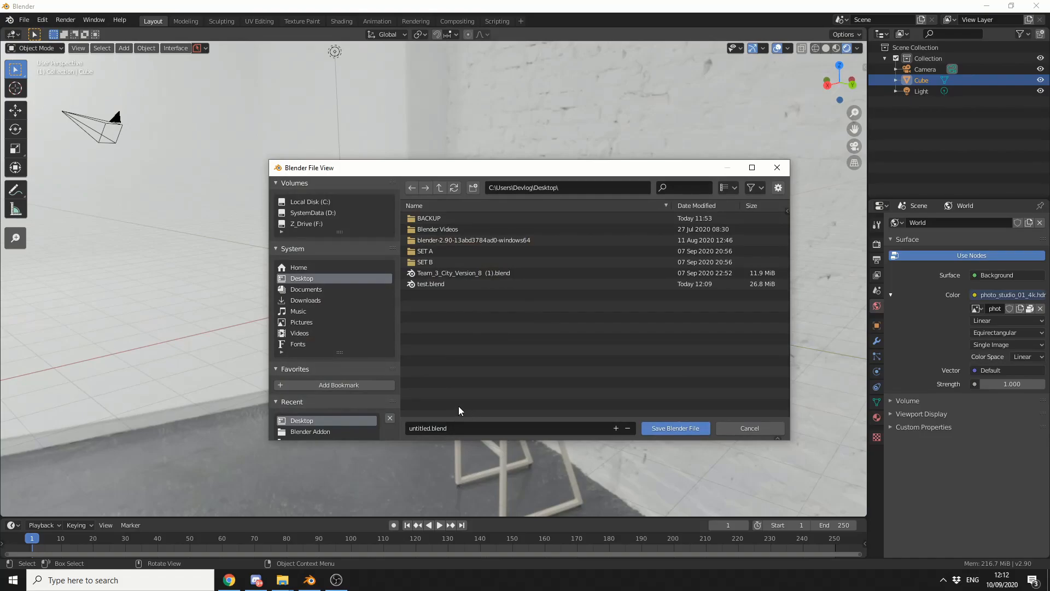
pyautogui.click(778, 188)
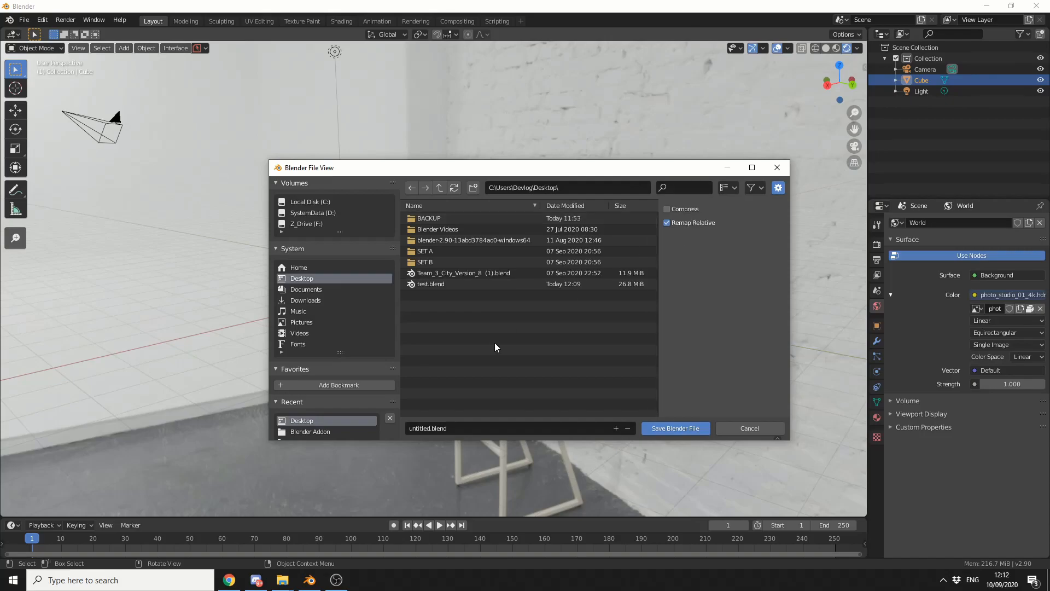
pyautogui.click(476, 429)
pyautogui.write('test1')
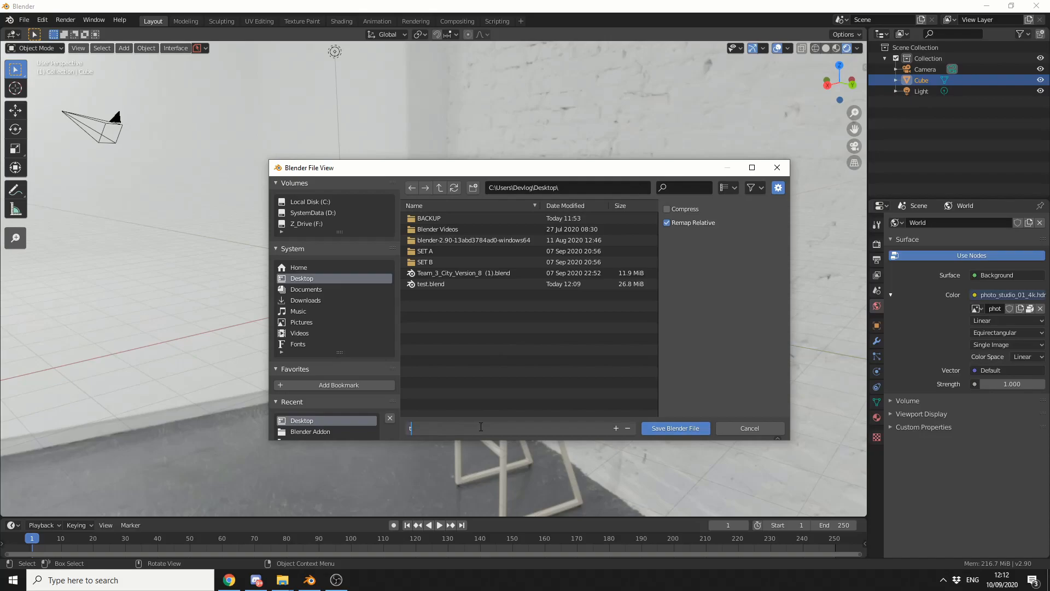
pyautogui.press('Return')
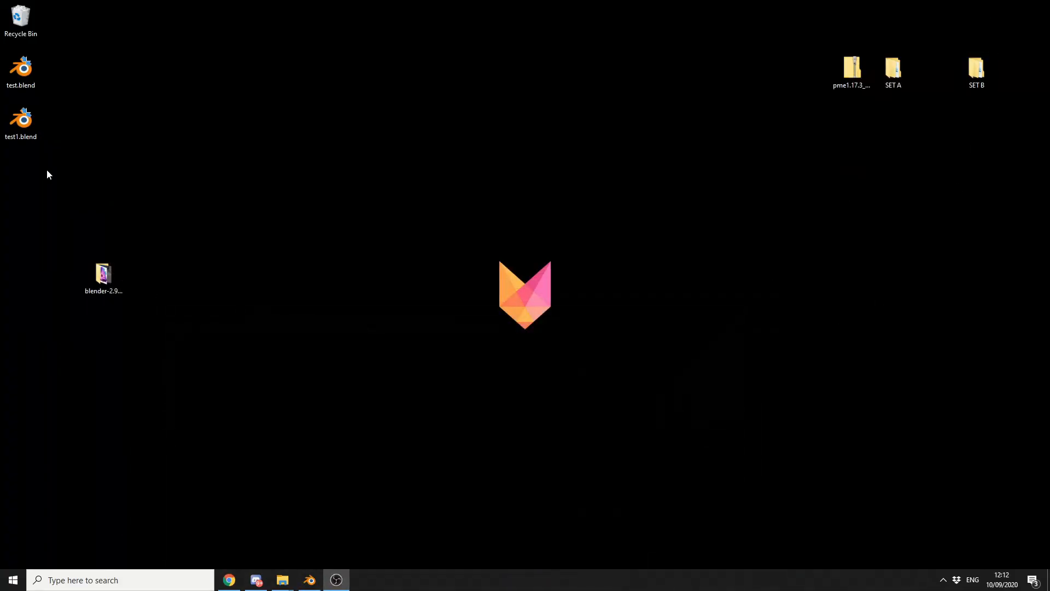
# - View the desktop Properties of test1.blend showing its size of about 26.7 MB
pyautogui.rightClick(28, 138)
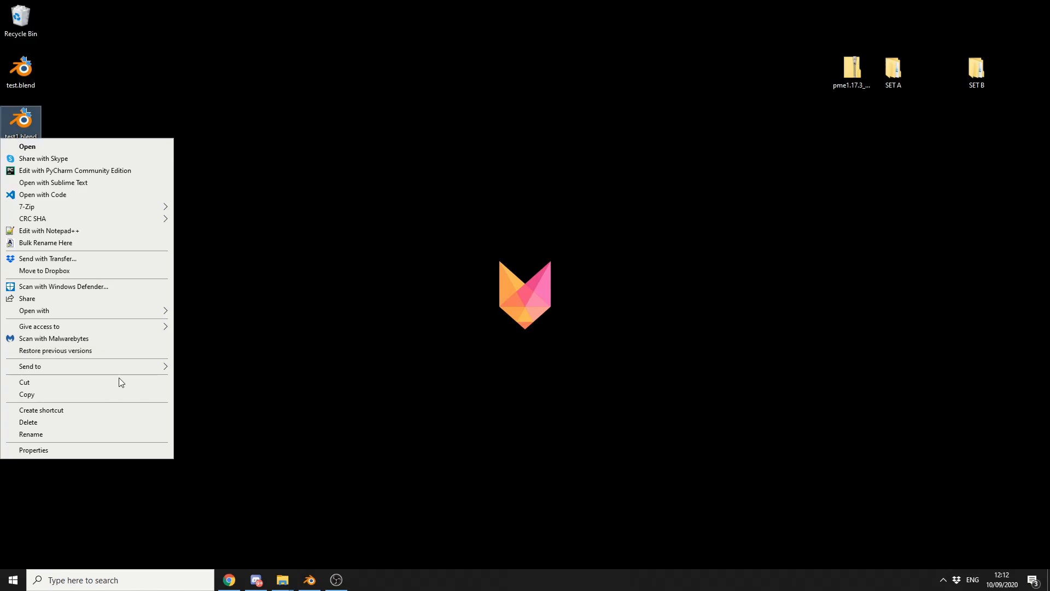
pyautogui.click(97, 450)
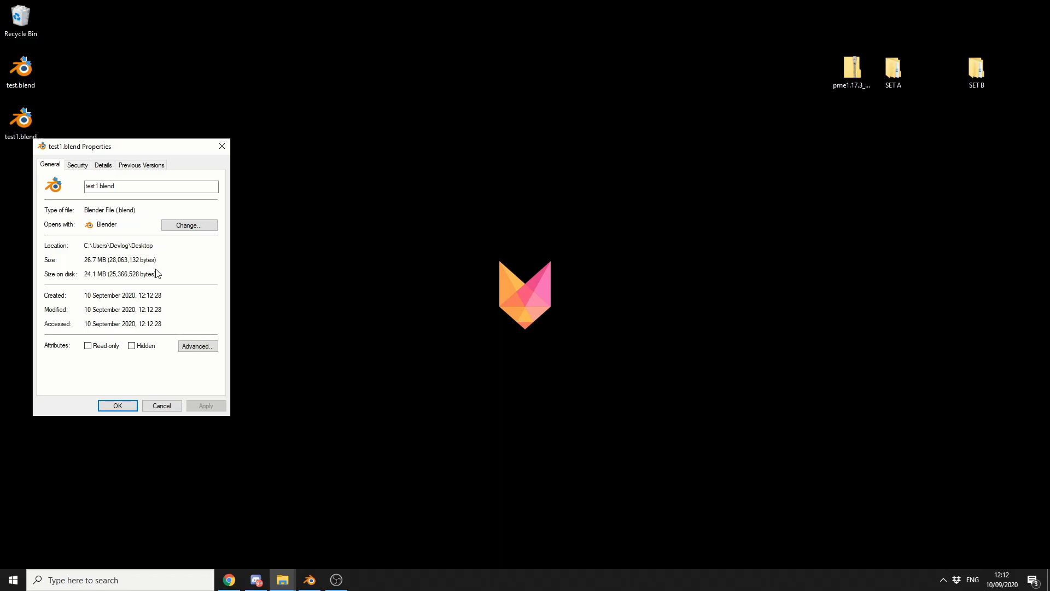
pyautogui.click(222, 146)
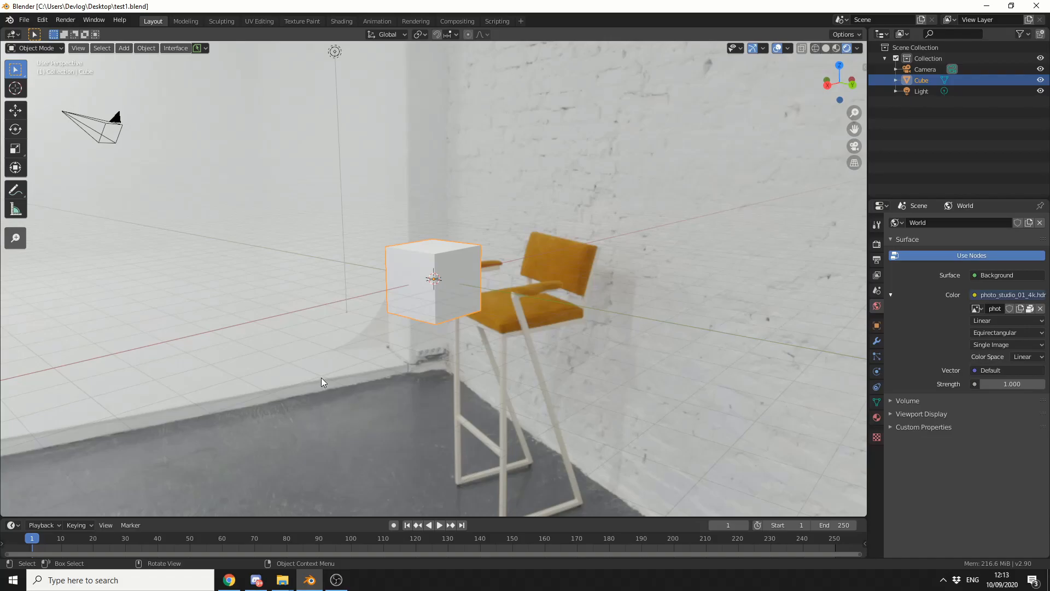
# - Unpack all packed files, writing photo_studio_01_4k.hdr into the Desktop textures folder
pyautogui.click(25, 19)
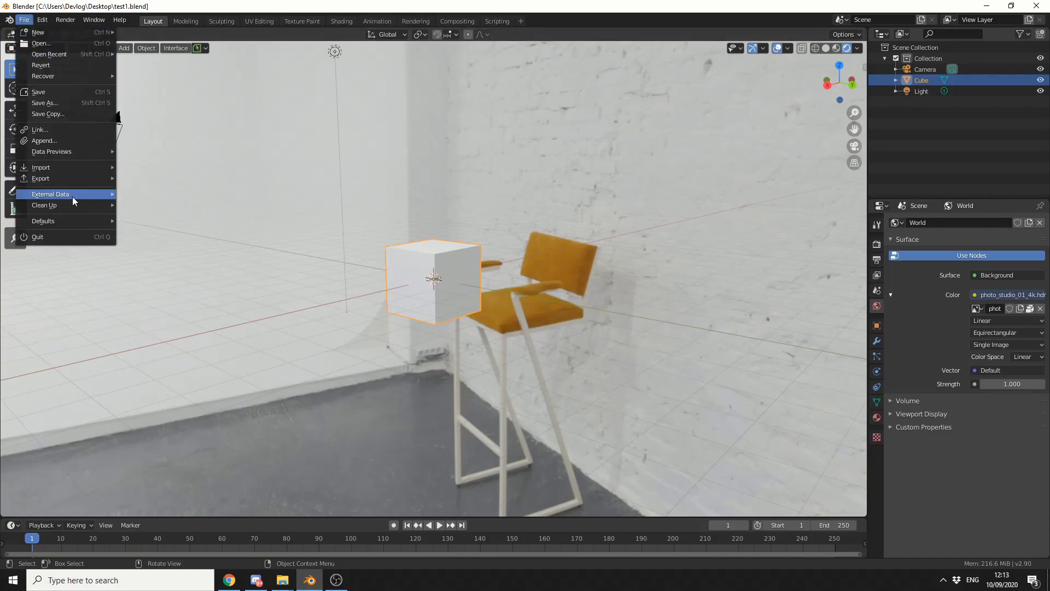
pyautogui.moveTo(50, 194)
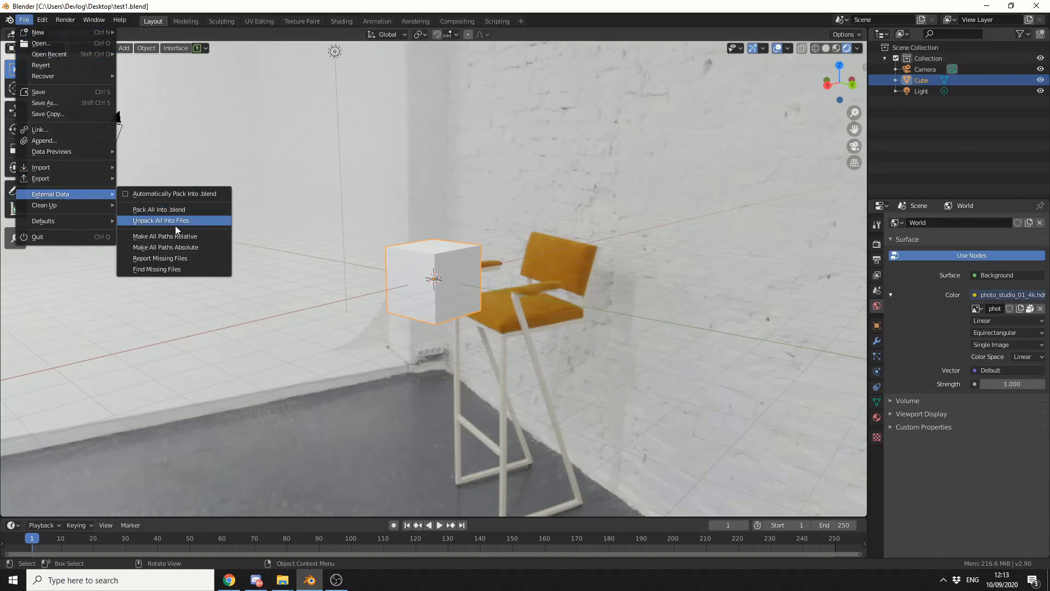
pyautogui.click(175, 219)
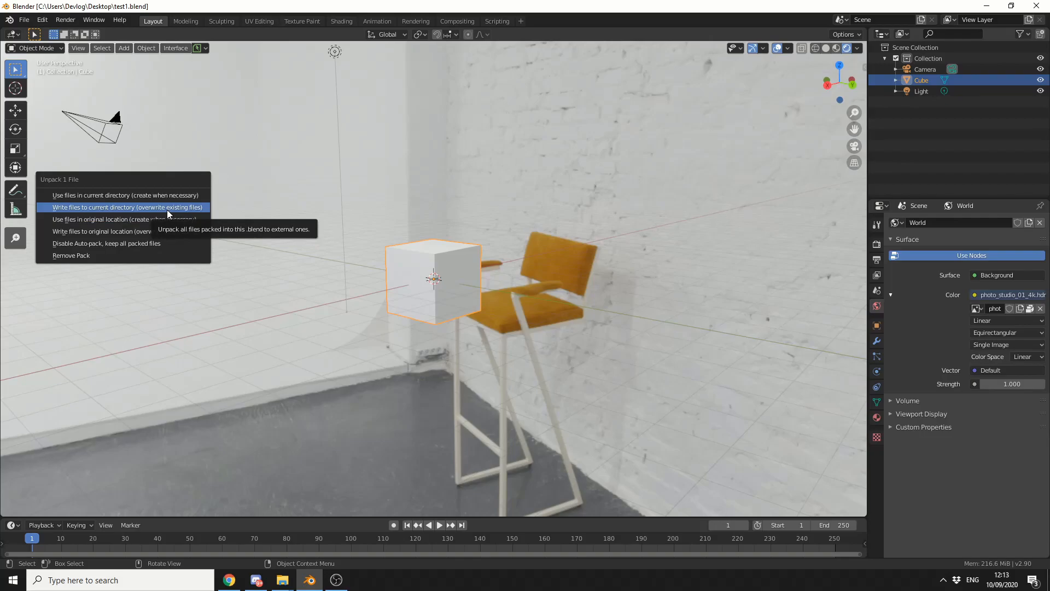
pyautogui.click(167, 209)
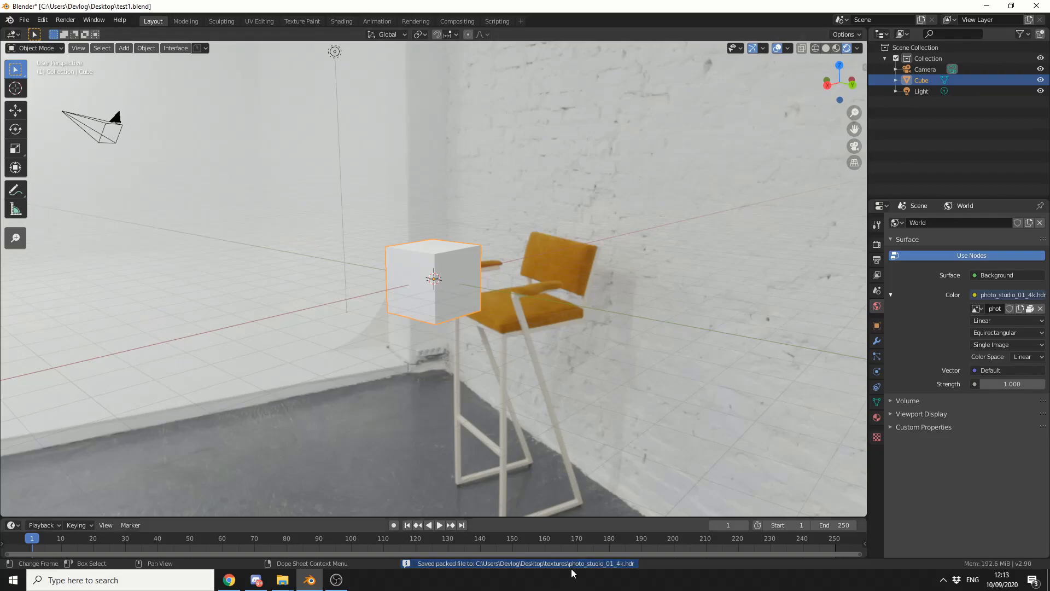